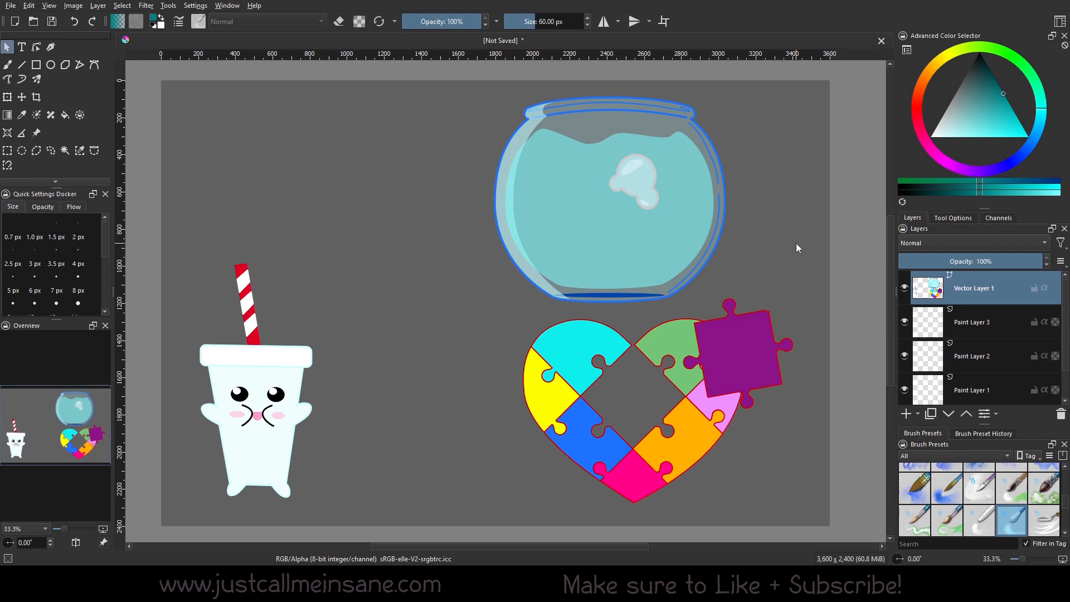
# Move the fishbowl and its bubbles together to the upper left part of the canvas, above the cup.
pyautogui.moveTo(465, 82); pyautogui.dragTo(739, 310)
pyautogui.moveTo(672, 217); pyautogui.dragTo(467, 217)
pyautogui.click(617, 193)
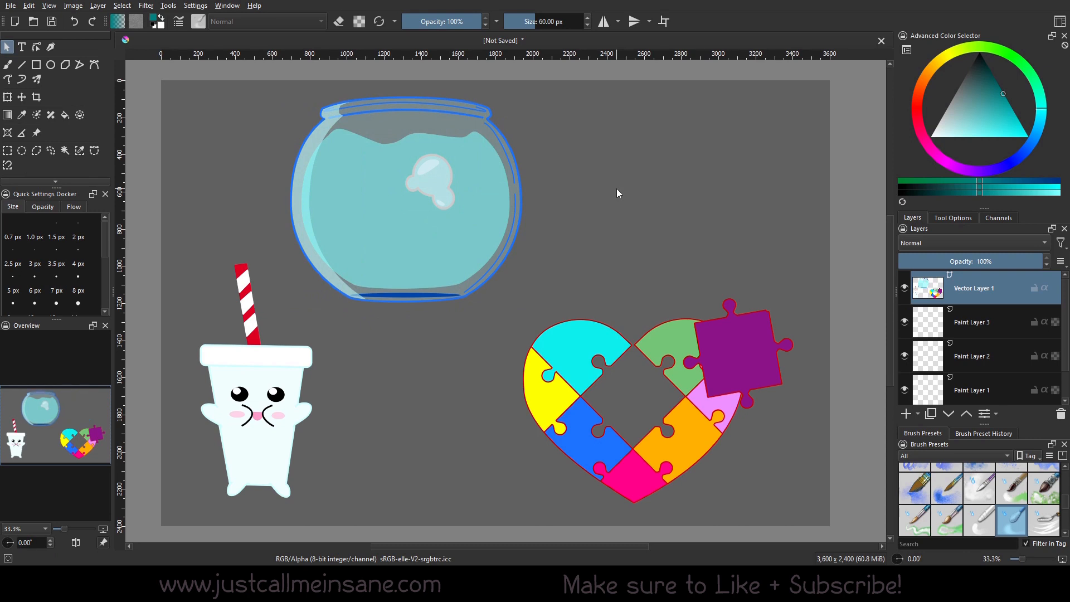
# Ungroup the fishbowl so its individual shapes can be edited separately.
pyautogui.click(522, 212)
pyautogui.rightClick(497, 203)
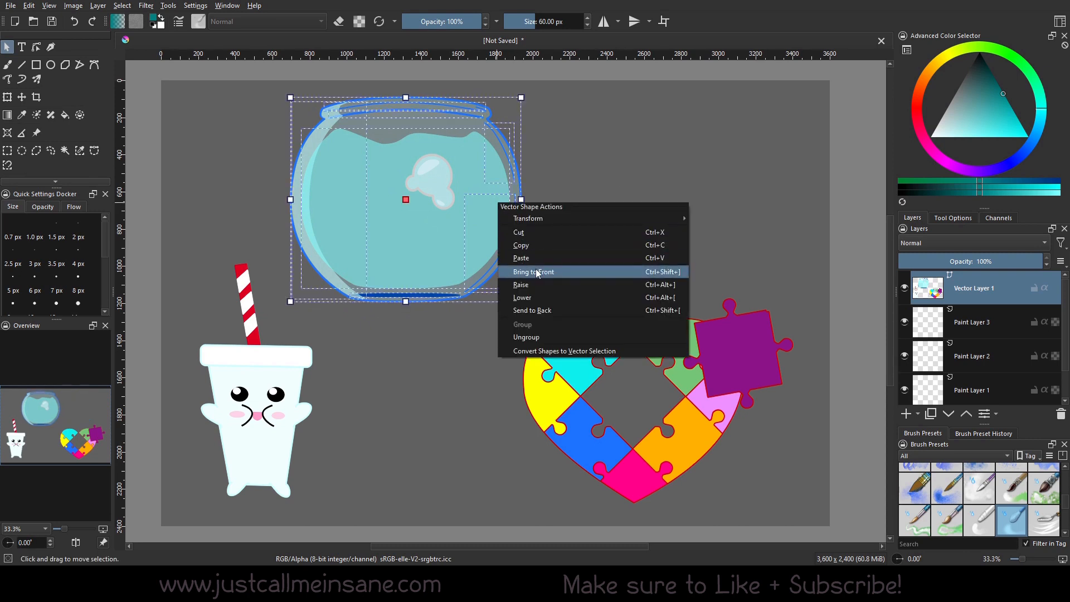
pyautogui.click(528, 337)
pyautogui.click(618, 159)
pyautogui.click(514, 138)
pyautogui.rightClick(510, 166)
pyautogui.click(558, 227)
# Change the stroke colour of the fishbowl's outer outline to Violet.
pyautogui.click(518, 215)
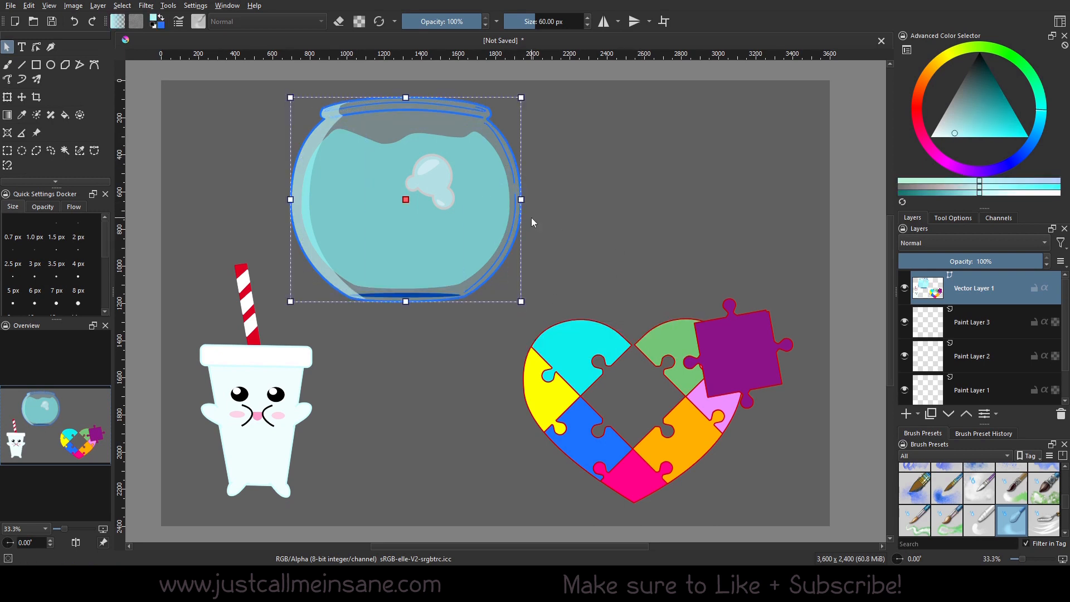
pyautogui.click(941, 219)
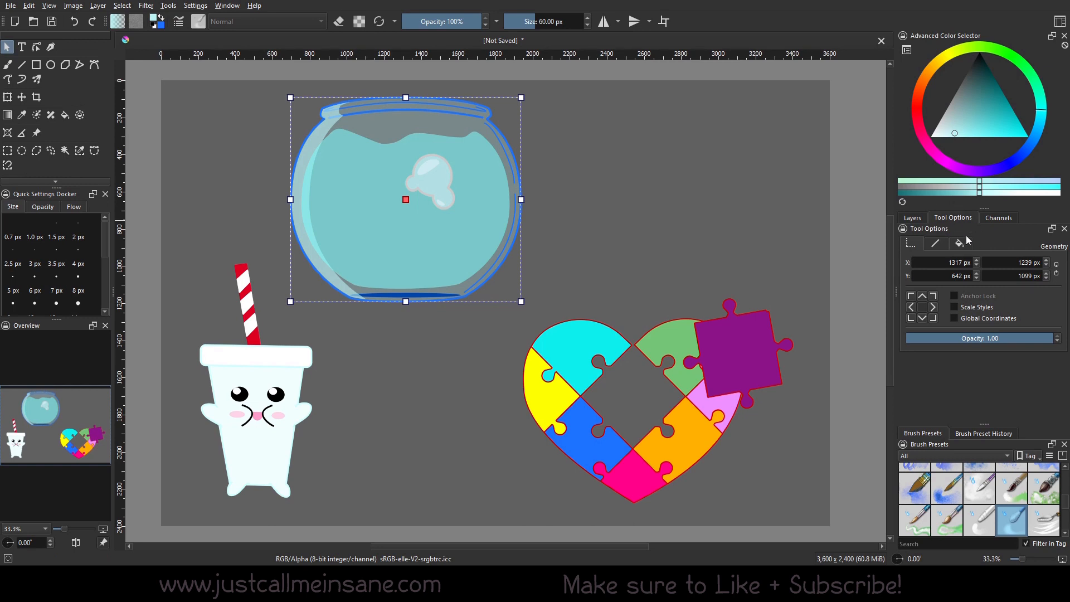
pyautogui.click(937, 244)
pyautogui.click(962, 277)
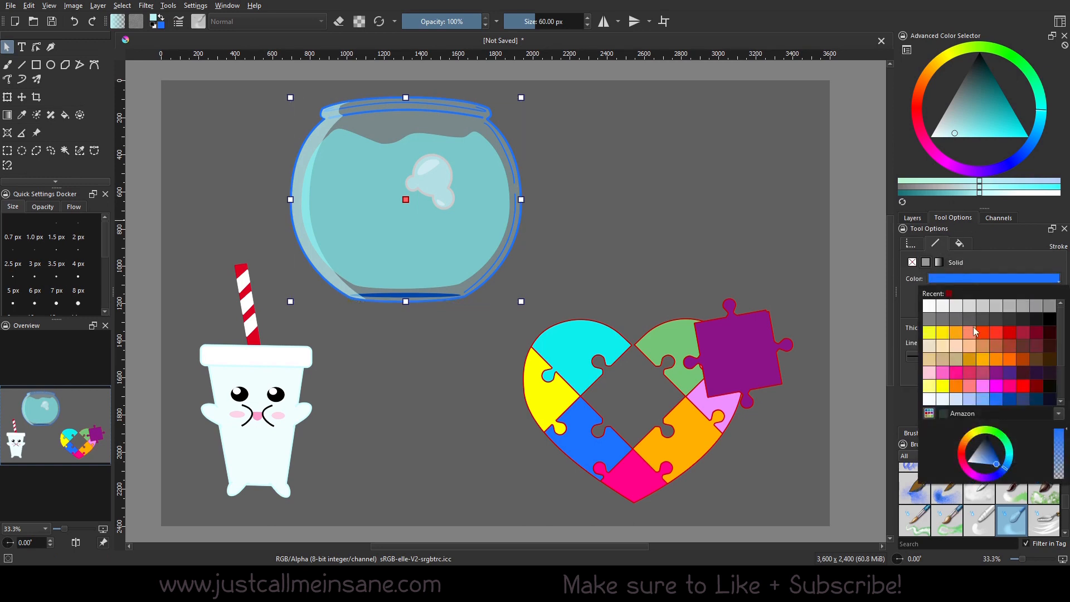
pyautogui.click(1010, 373)
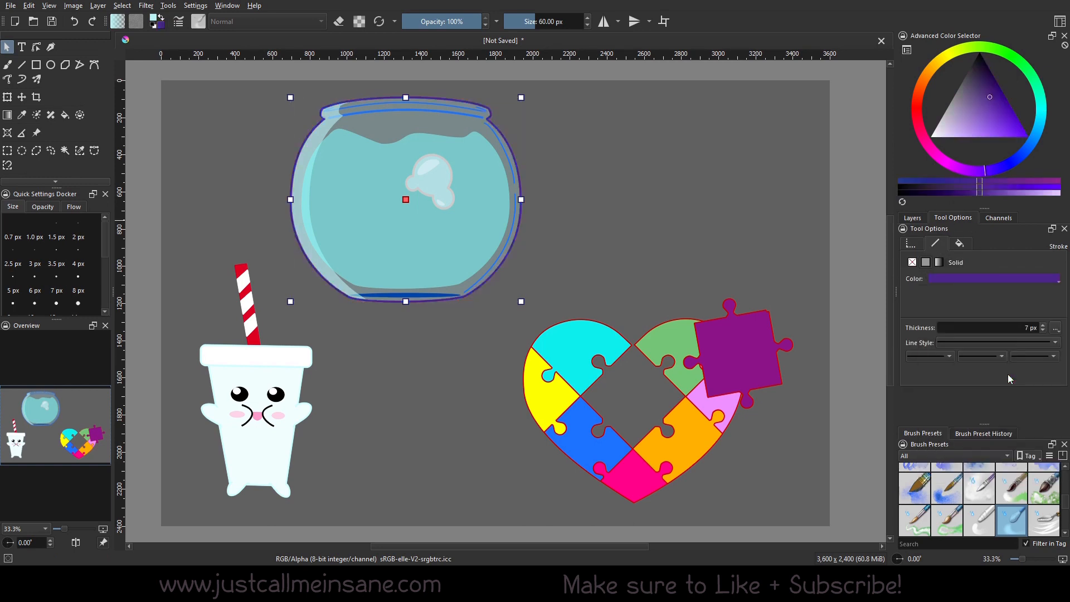
# Recolour the fishbowl's remaining rim and side lines and the fill of its base strip to Violet.
pyautogui.press('Return')
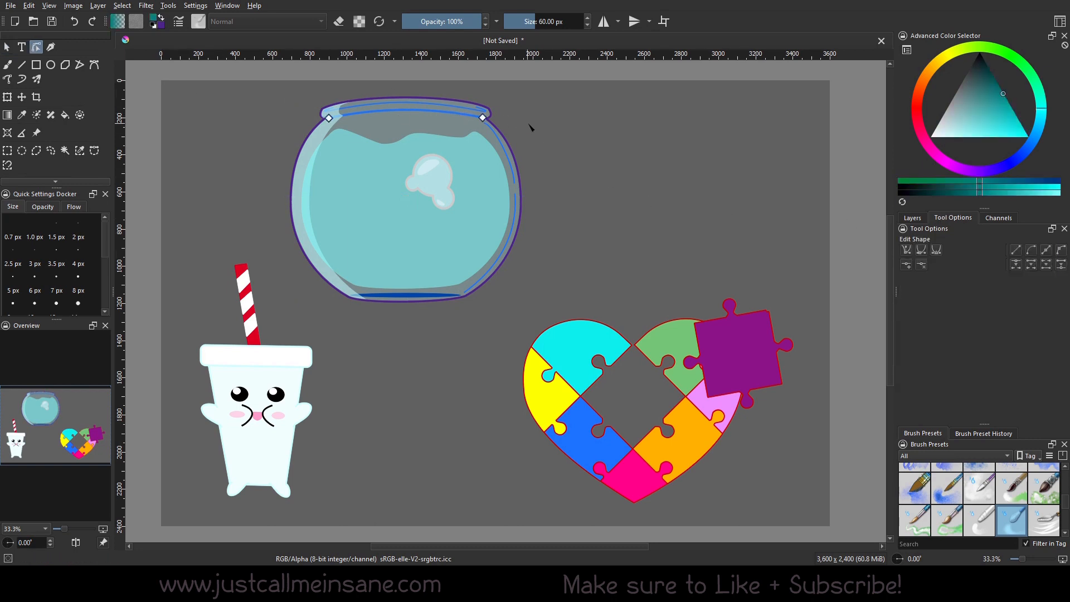
pyautogui.press('Escape')
pyautogui.click(954, 279)
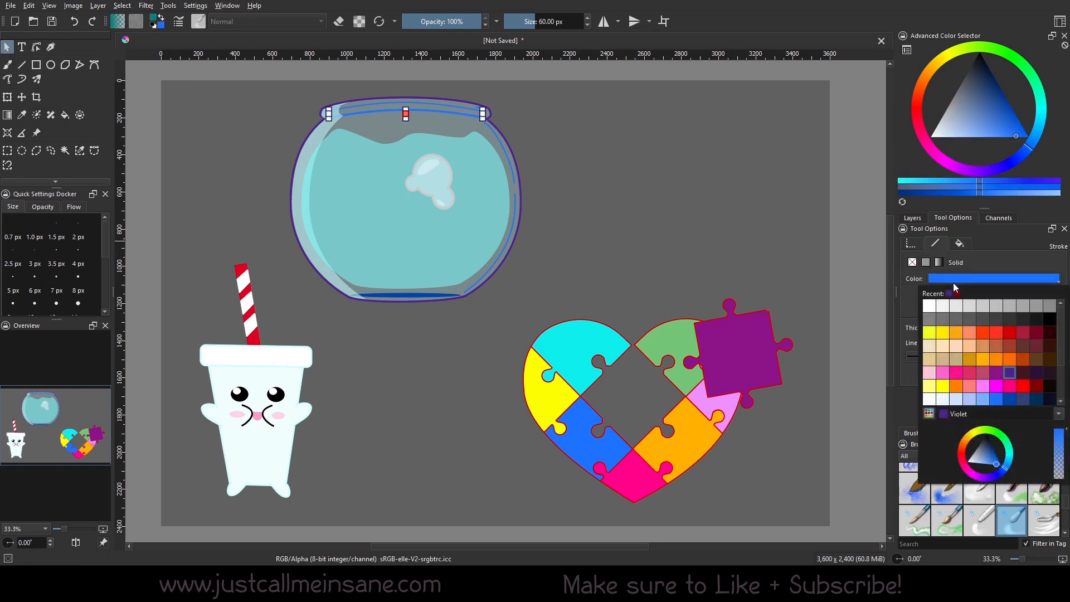
pyautogui.click(1008, 374)
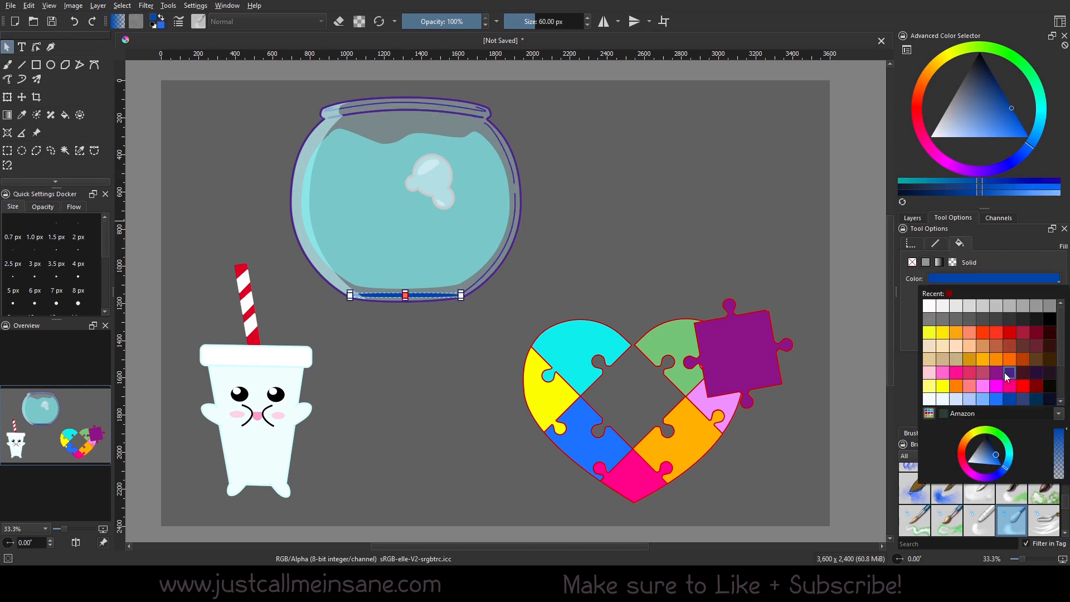
pyautogui.click(1006, 373)
pyautogui.click(755, 259)
# Select all the fishbowl and bubble shapes and group them into one object.
pyautogui.moveTo(231, 65); pyautogui.dragTo(580, 312)
pyautogui.moveTo(299, 79)
pyautogui.mouseDown()
pyautogui.moveTo(571, 246)
pyautogui.moveTo(540, 322)
pyautogui.moveTo(319, 119)
pyautogui.moveTo(289, 65)
pyautogui.mouseUp()
pyautogui.click(508, 324)
pyautogui.rightClick(381, 166)
pyautogui.click(433, 302)
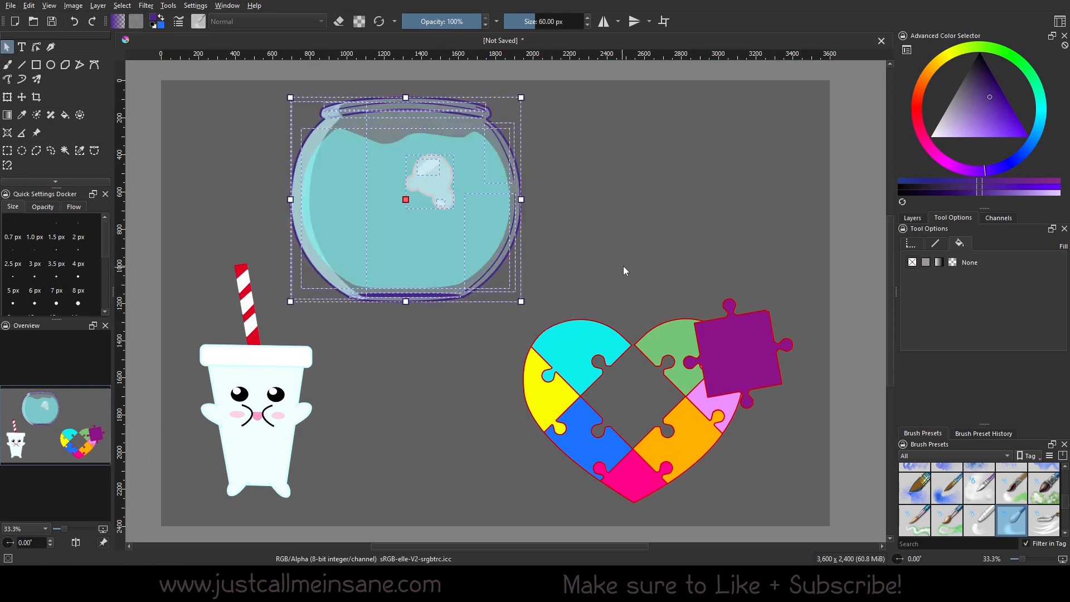
pyautogui.click(626, 222)
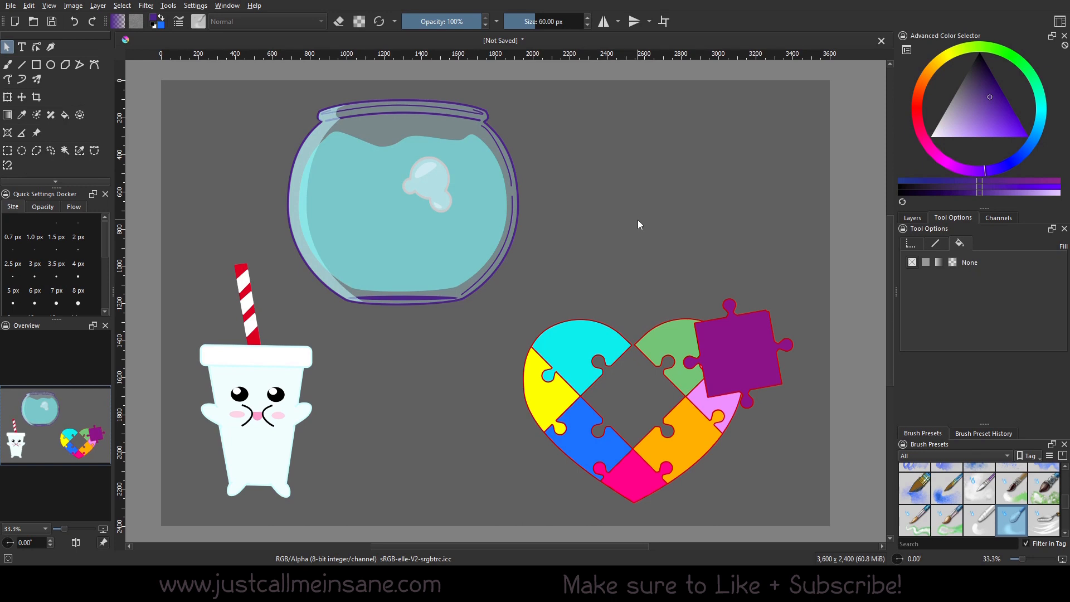
# Show the Symbol Libraries docker and place it over the canvas.
pyautogui.click(168, 6)
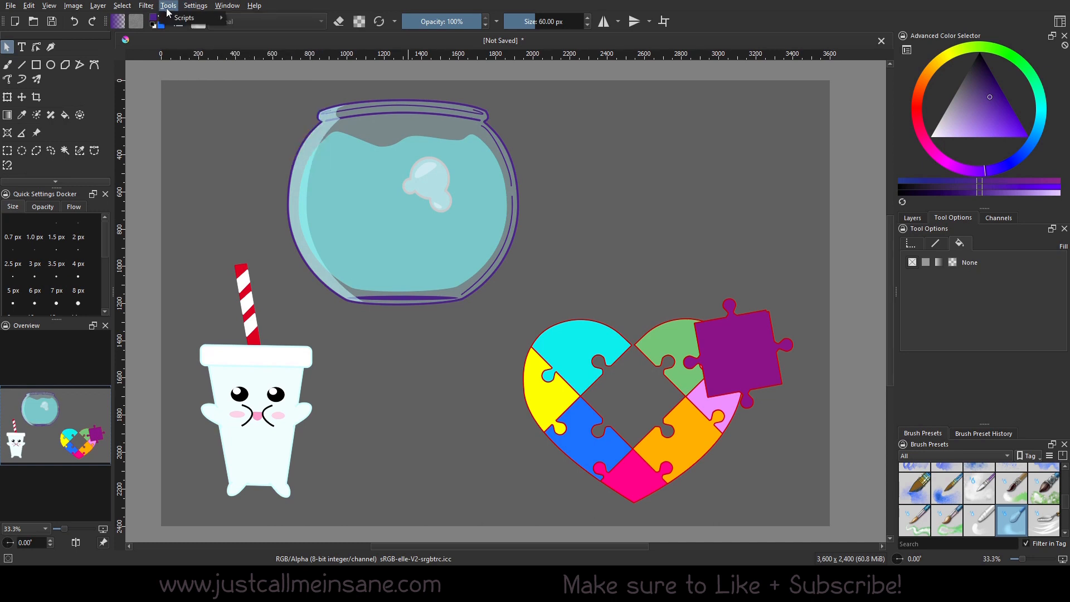
pyautogui.moveTo(195, 5)
pyautogui.moveTo(223, 97)
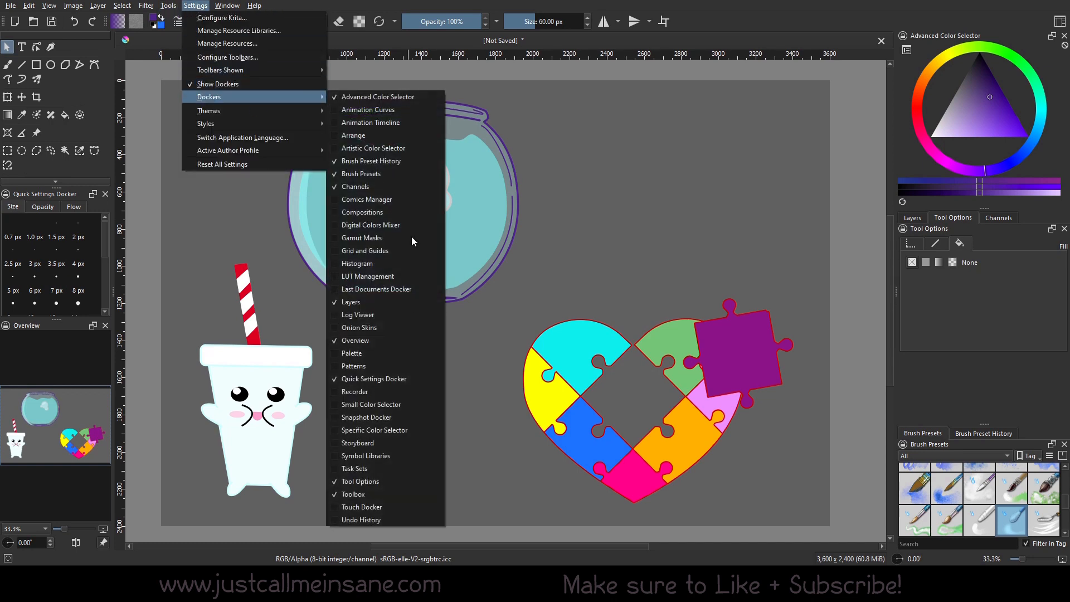
pyautogui.click(335, 457)
pyautogui.moveTo(229, 181); pyautogui.dragTo(195, 180)
# Place a random_items_bowl symbol beside the recoloured fishbowl for comparison, and delete it again.
pyautogui.moveTo(168, 256); pyautogui.dragTo(473, 333)
pyautogui.moveTo(469, 403); pyautogui.dragTo(684, 228)
pyautogui.click(453, 379)
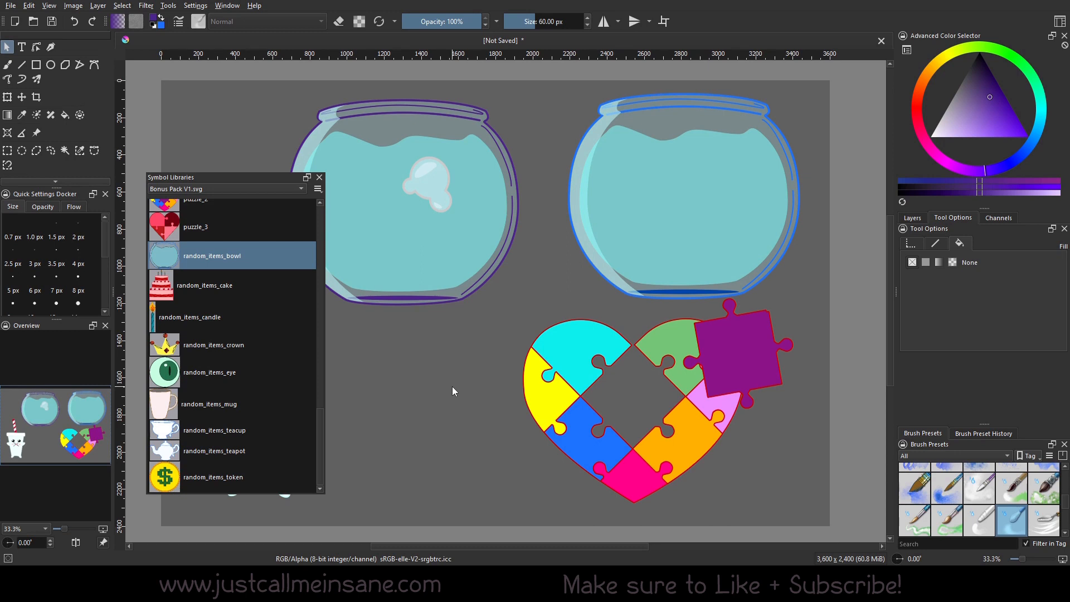
pyautogui.click(582, 243)
pyautogui.moveTo(638, 251); pyautogui.dragTo(613, 257)
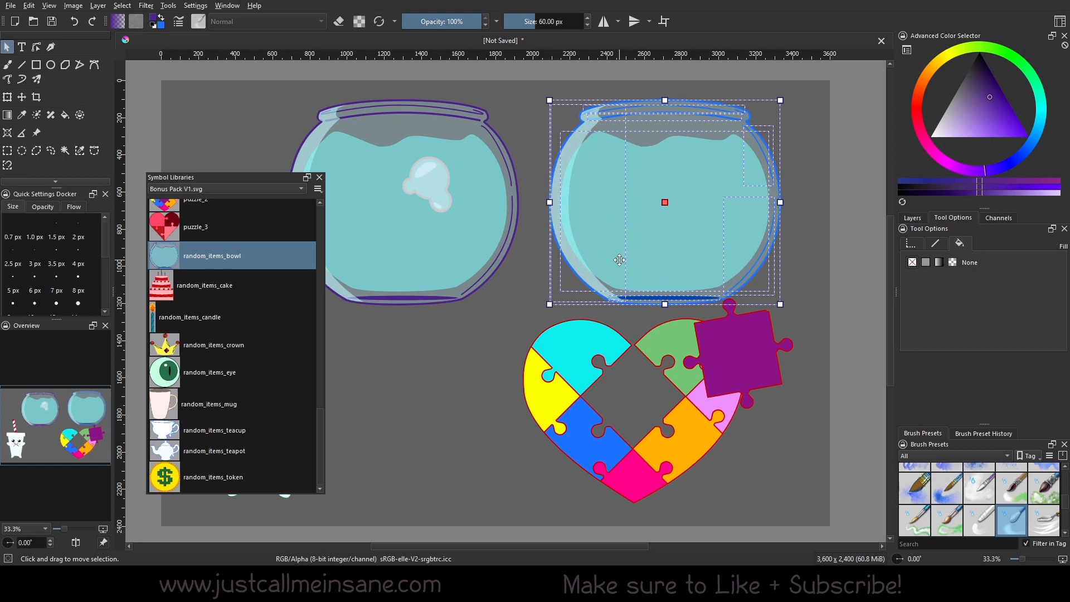
pyautogui.press('Delete')
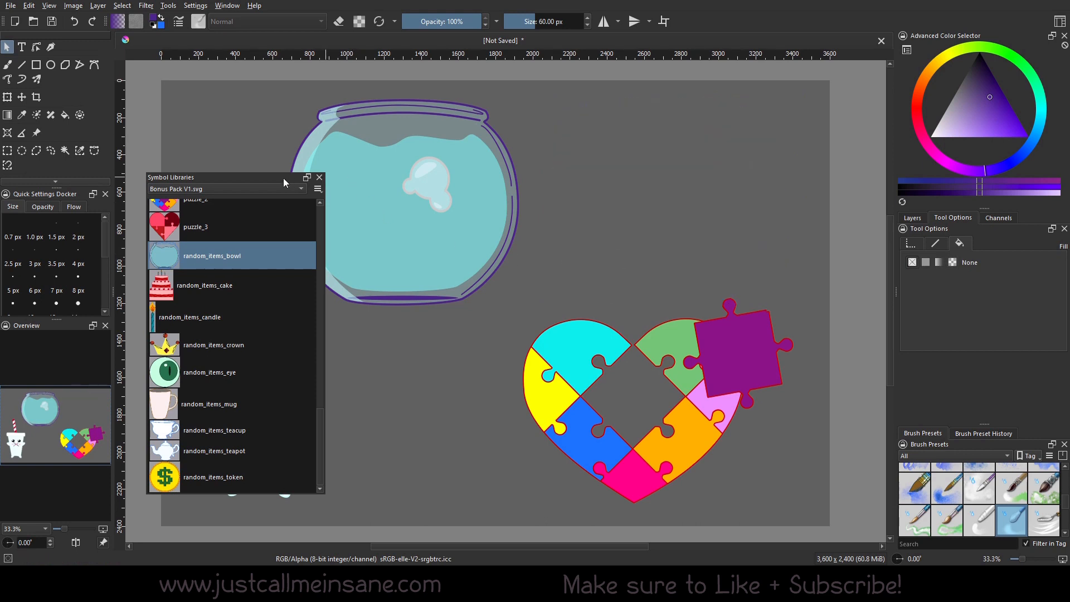
# Dock the Symbol Libraries docker together with the Brush Presets docker.
pyautogui.moveTo(286, 177)
pyautogui.mouseDown()
pyautogui.moveTo(678, 218)
pyautogui.moveTo(728, 202)
pyautogui.moveTo(895, 399)
pyautogui.moveTo(1002, 480)
pyautogui.moveTo(1034, 439)
pyautogui.moveTo(1029, 456)
pyautogui.moveTo(1045, 460)
pyautogui.moveTo(1035, 475)
pyautogui.mouseUp()
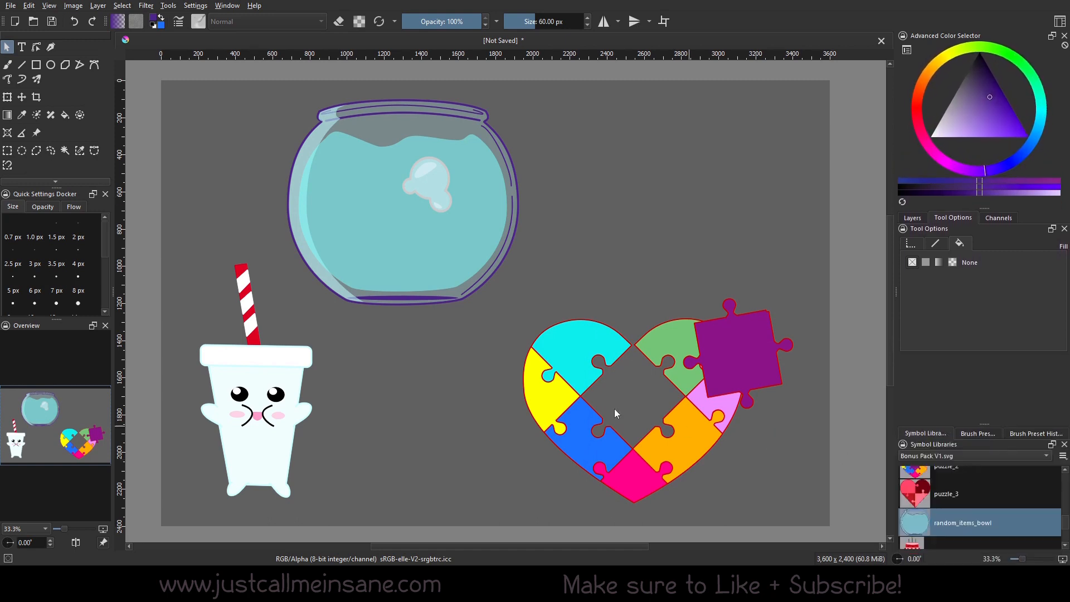
pyautogui.click(977, 434)
pyautogui.click(924, 435)
# Move the grouped fishbowl slightly towards the middle of the canvas.
pyautogui.click(489, 224)
pyautogui.moveTo(489, 224)
pyautogui.mouseDown()
pyautogui.moveTo(511, 229)
pyautogui.moveTo(536, 212)
pyautogui.moveTo(506, 233)
pyautogui.mouseUp()
pyautogui.click(406, 334)
pyautogui.moveTo(393, 273)
pyautogui.mouseDown()
pyautogui.moveTo(413, 279)
pyautogui.moveTo(401, 266)
pyautogui.mouseUp()
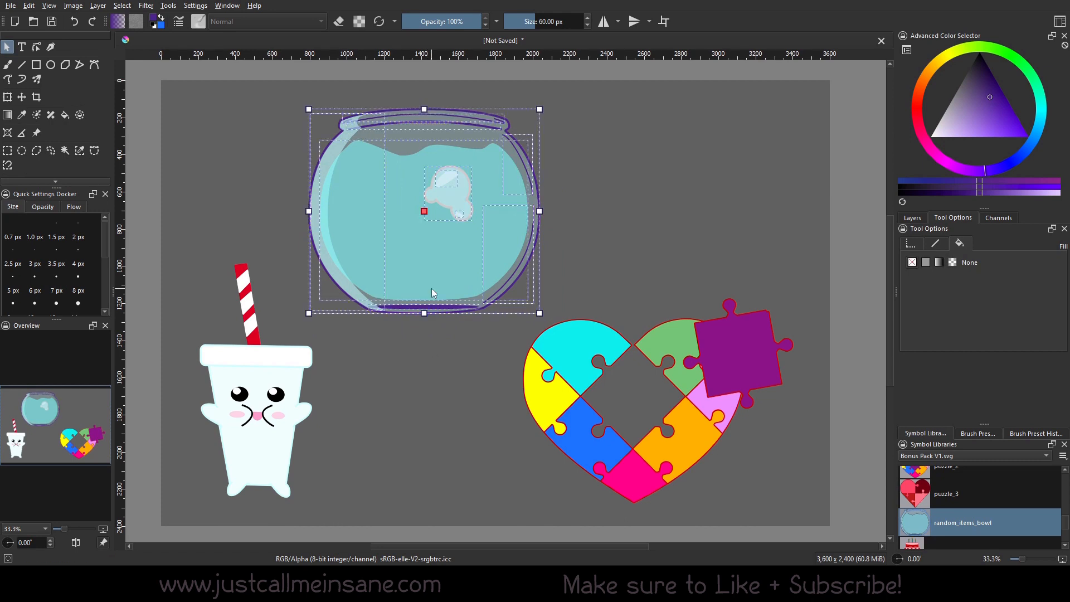
# Cut the grouped fishbowl from Vector Layer 1 and paste it onto a new vector layer.
pyautogui.click(913, 218)
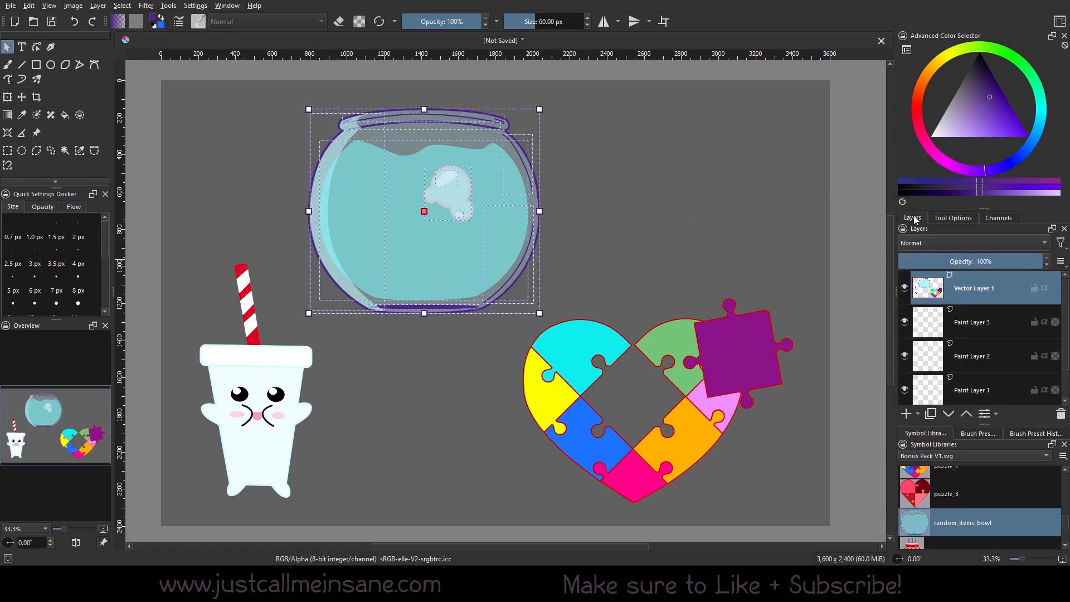
pyautogui.click(535, 321)
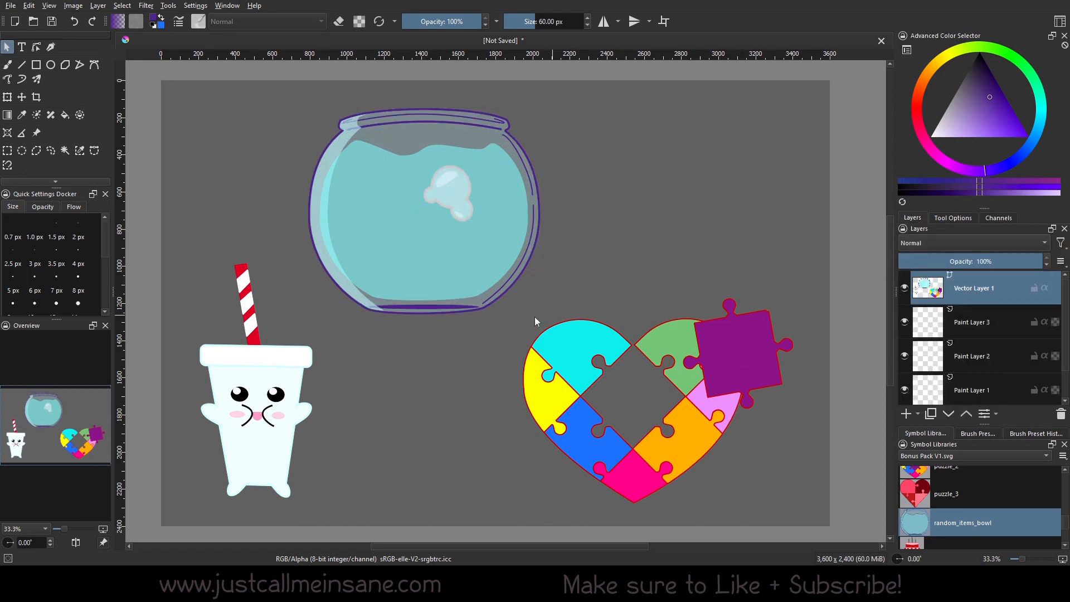
pyautogui.rightClick(487, 233)
pyautogui.click(499, 262)
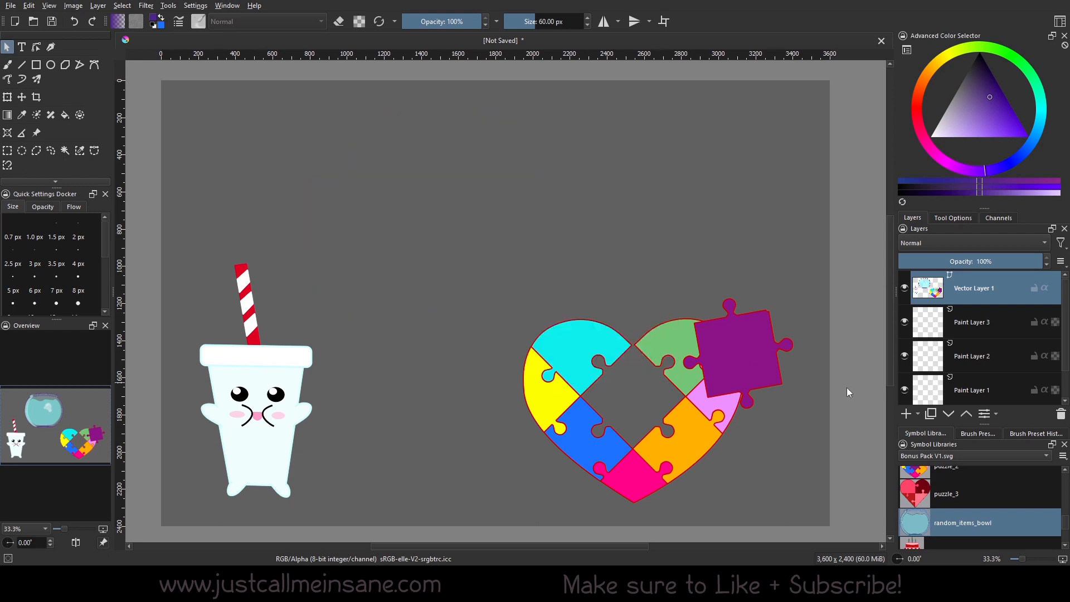
pyautogui.click(918, 414)
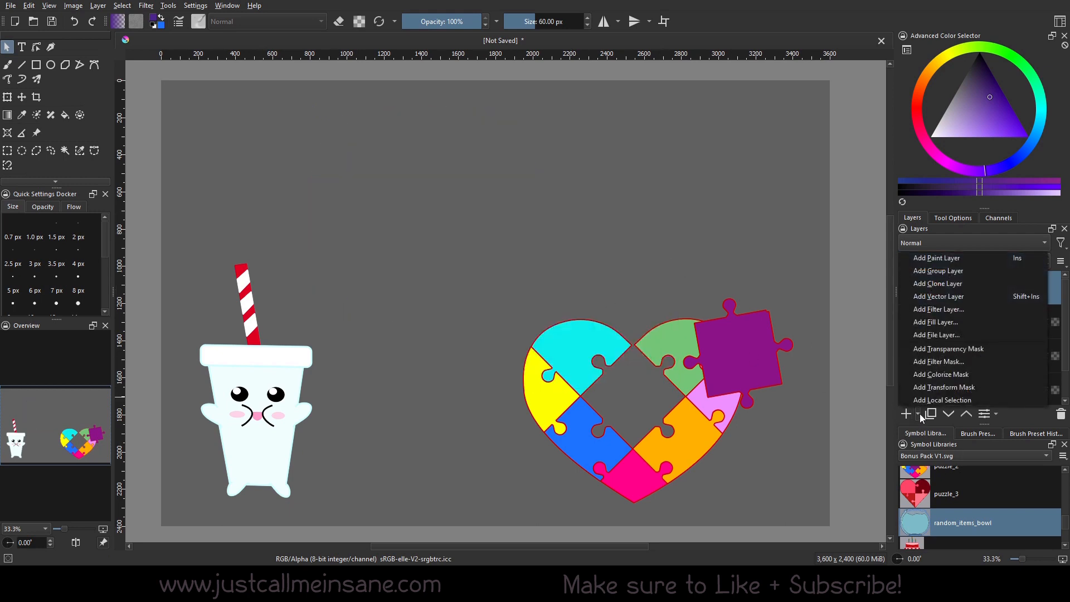
pyautogui.click(934, 297)
pyautogui.rightClick(440, 222)
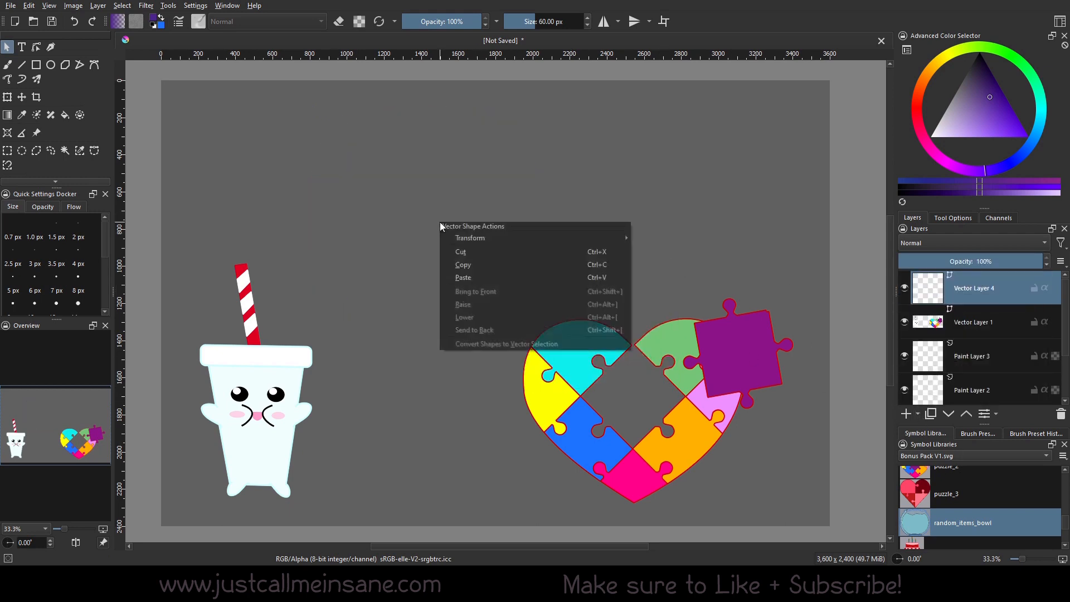
pyautogui.click(463, 277)
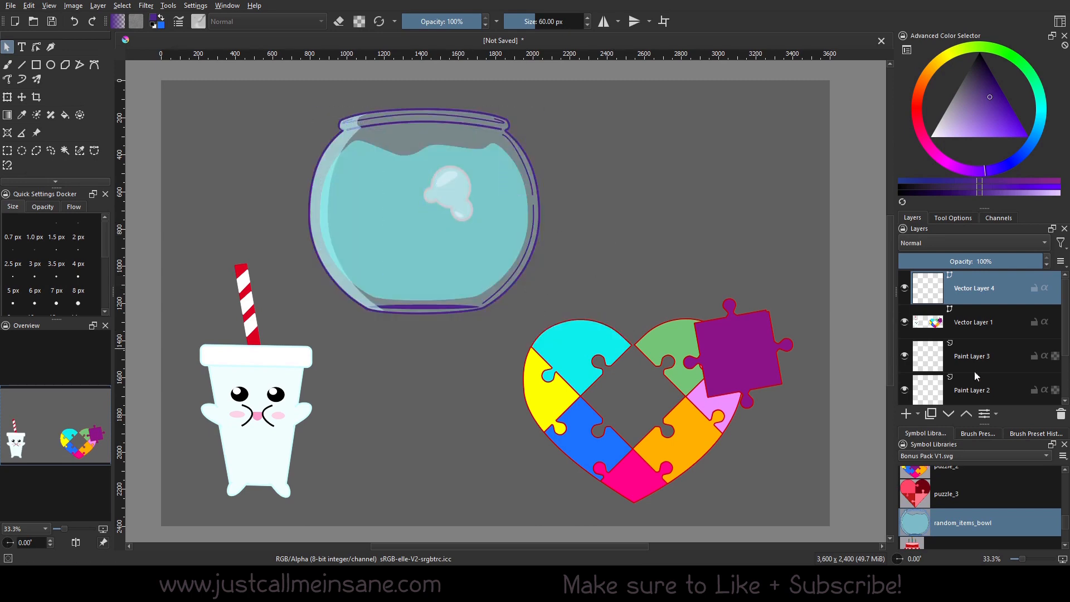
# Hide Vector Layer 1 and move the fishbowl to the middle of the canvas.
pyautogui.click(904, 322)
pyautogui.click(433, 265)
pyautogui.moveTo(433, 266); pyautogui.dragTo(474, 370)
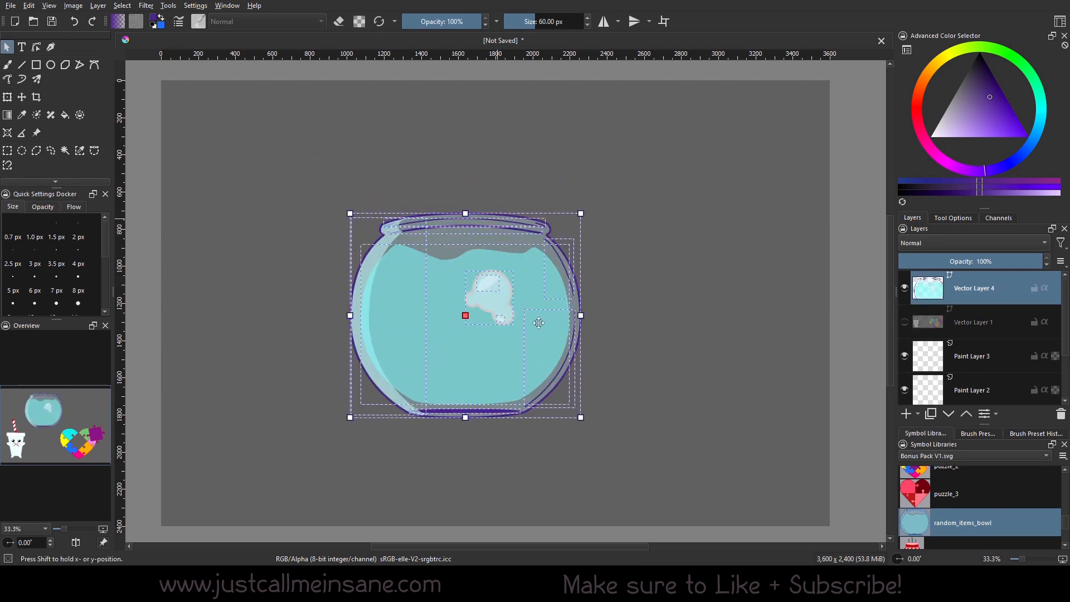
# Scale the fishbowl up proportionally to about 1500 px wide and re-centre it on the canvas.
pyautogui.moveTo(581, 214); pyautogui.dragTo(753, 179)
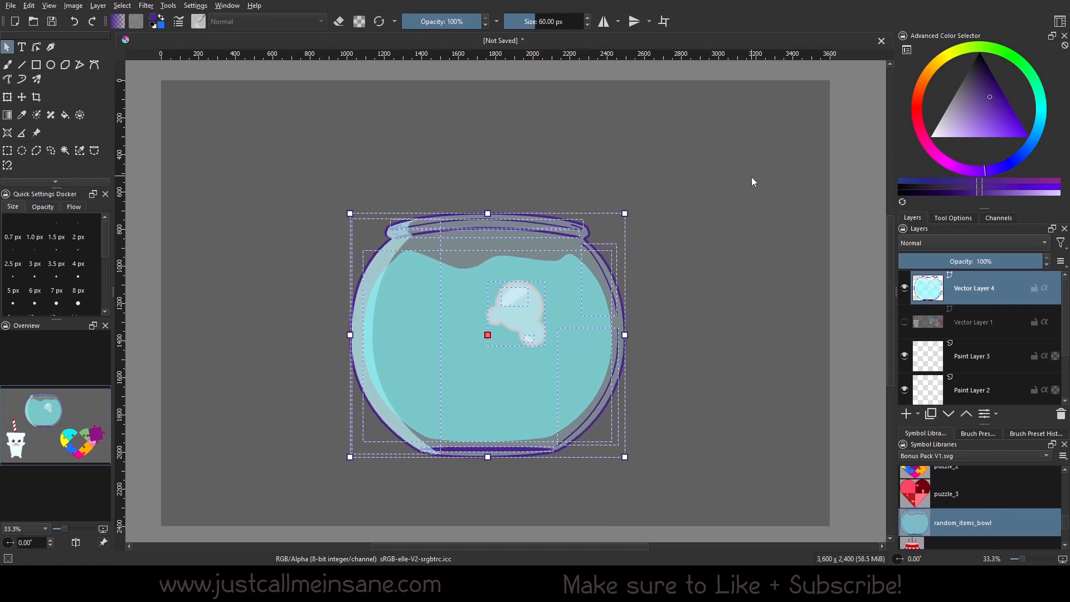
pyautogui.click(717, 450)
pyautogui.click(546, 386)
pyautogui.moveTo(546, 387); pyautogui.dragTo(546, 359)
pyautogui.click(675, 369)
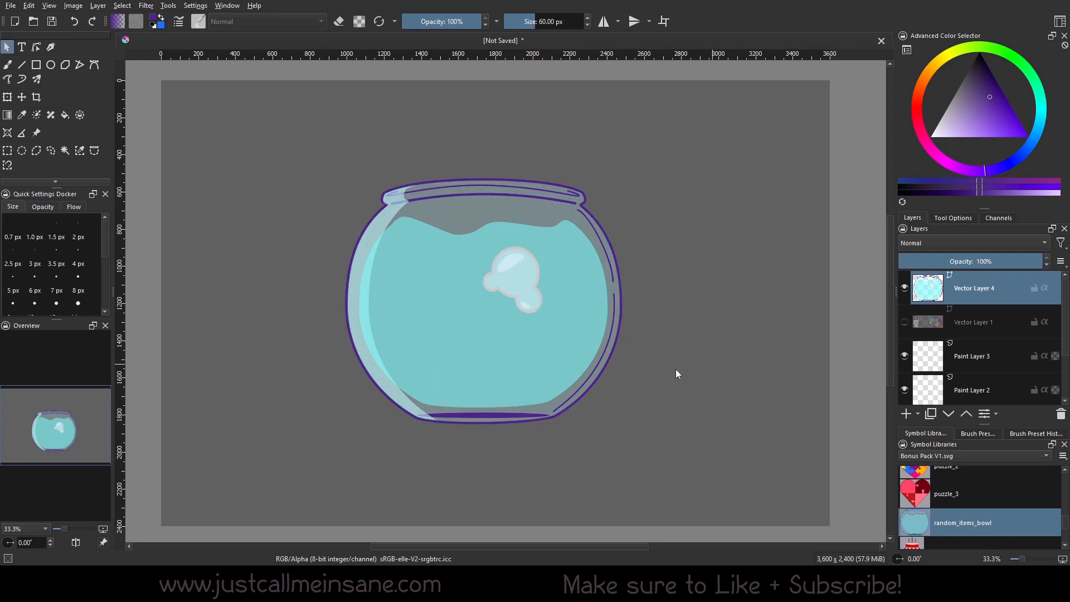
# Convert Vector Layer 4 with the fishbowl to a paint layer.
pyautogui.rightClick(973, 284)
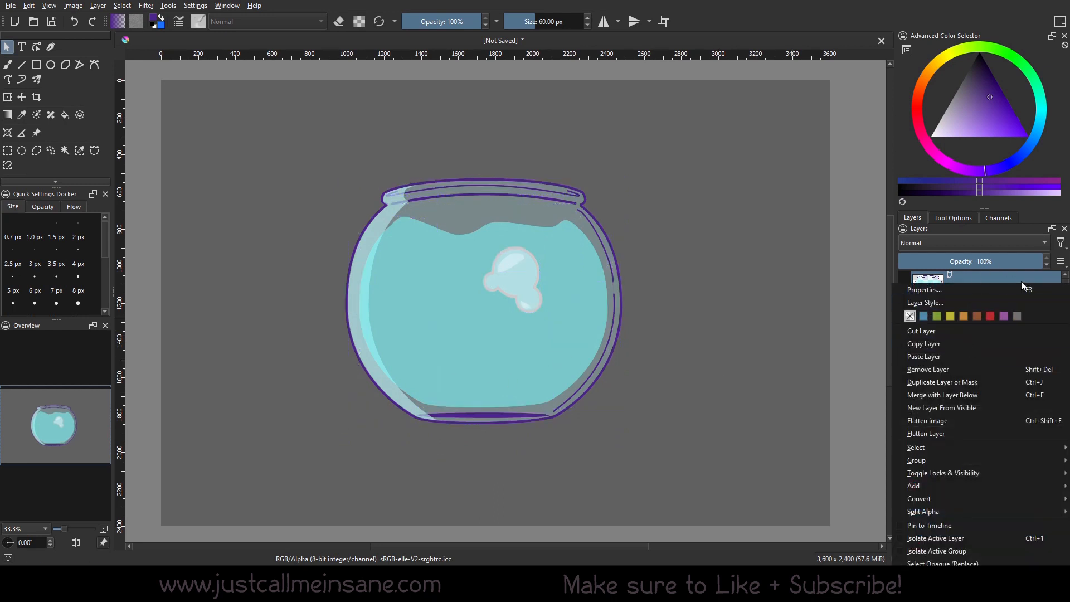
pyautogui.click(1006, 282)
pyautogui.rightClick(1005, 283)
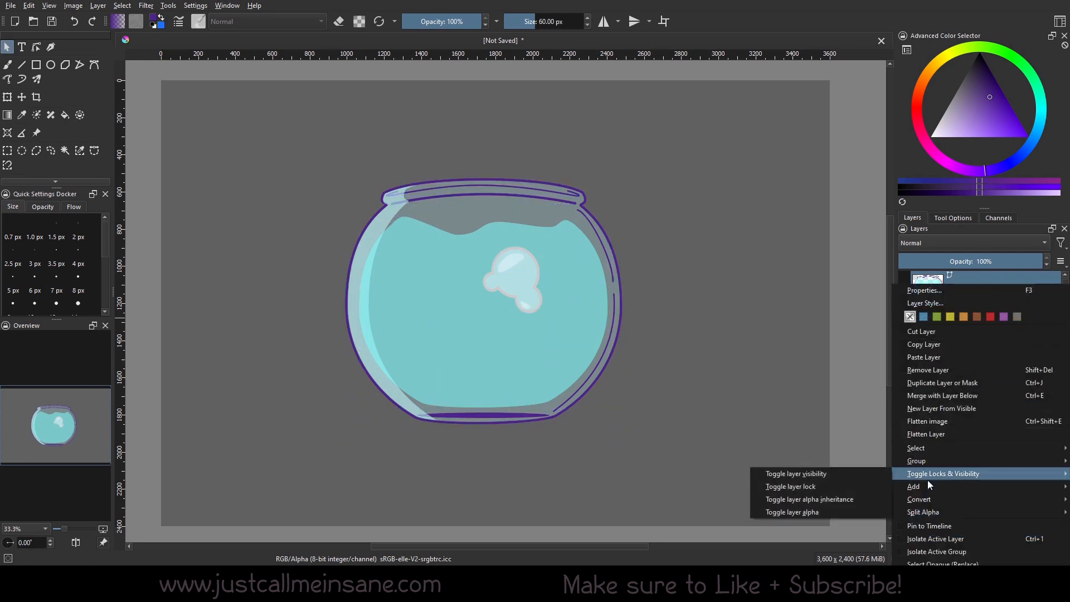
pyautogui.moveTo(942, 500)
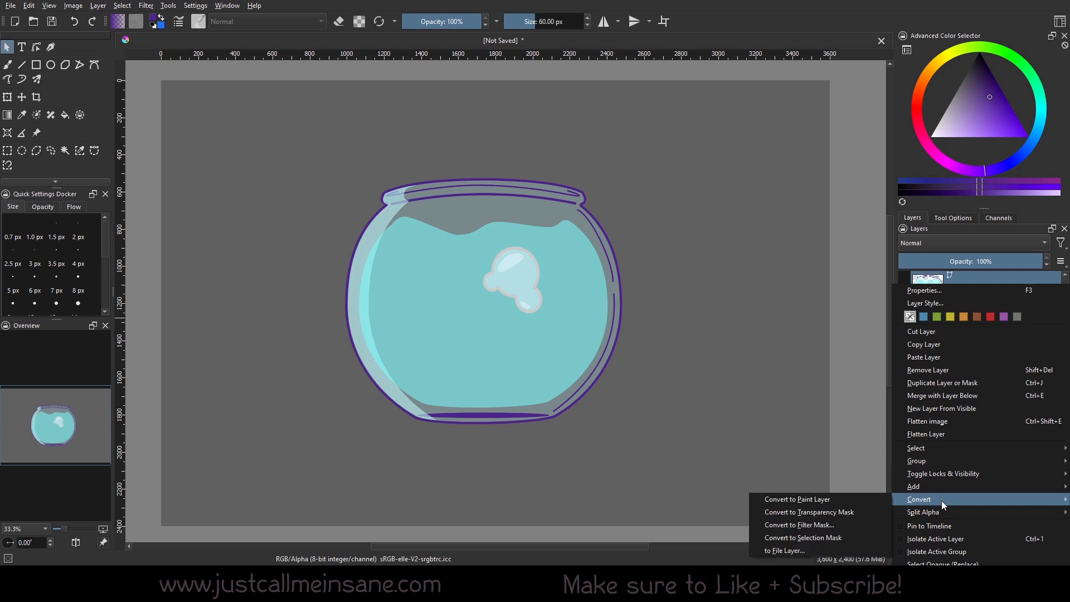
pyautogui.click(830, 501)
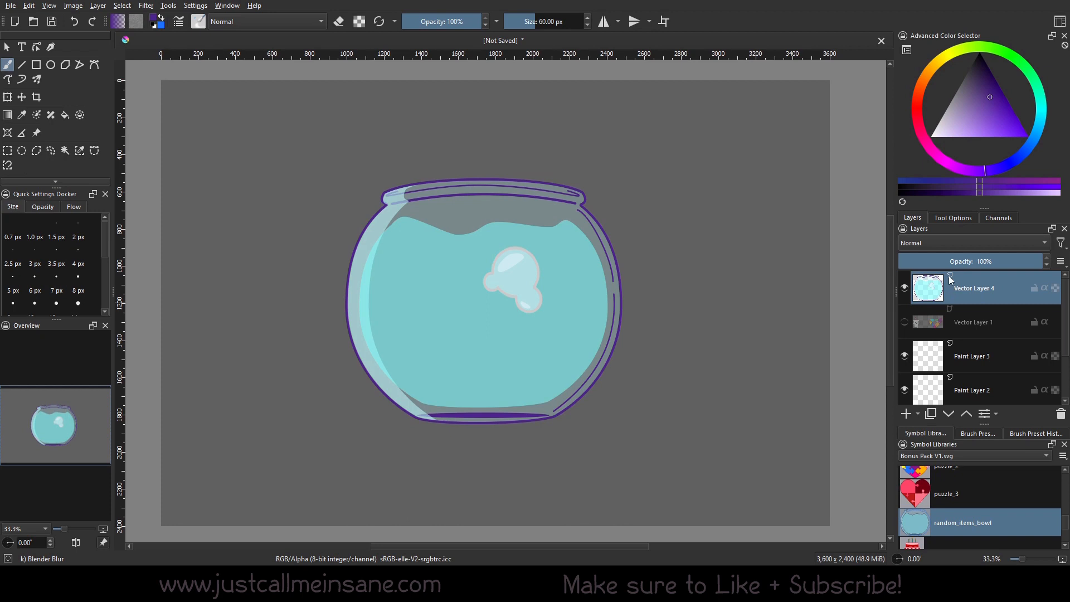
# Compare the layer types of Vector Layer 4 and Vector Layer 1, showing Vector Layer 1 briefly and hiding it again.
pyautogui.moveTo(952, 285)
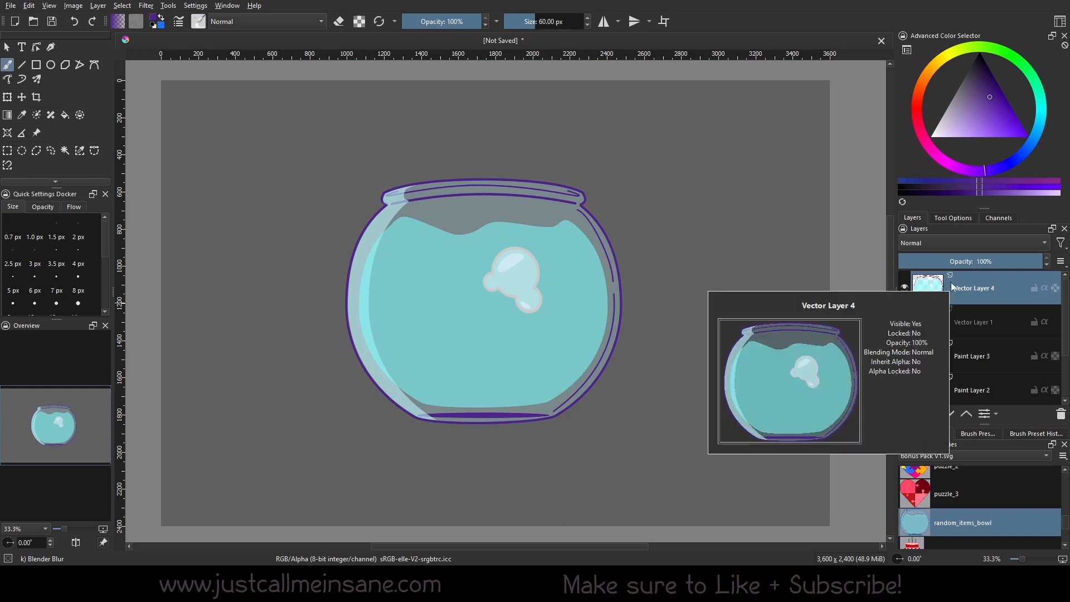
pyautogui.click(975, 323)
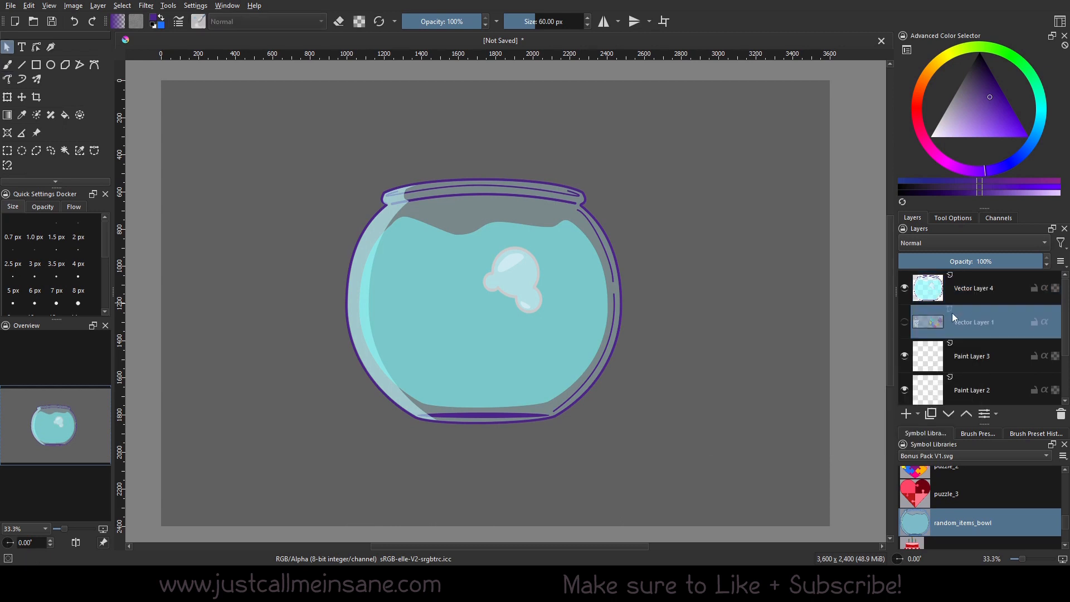
pyautogui.click(905, 322)
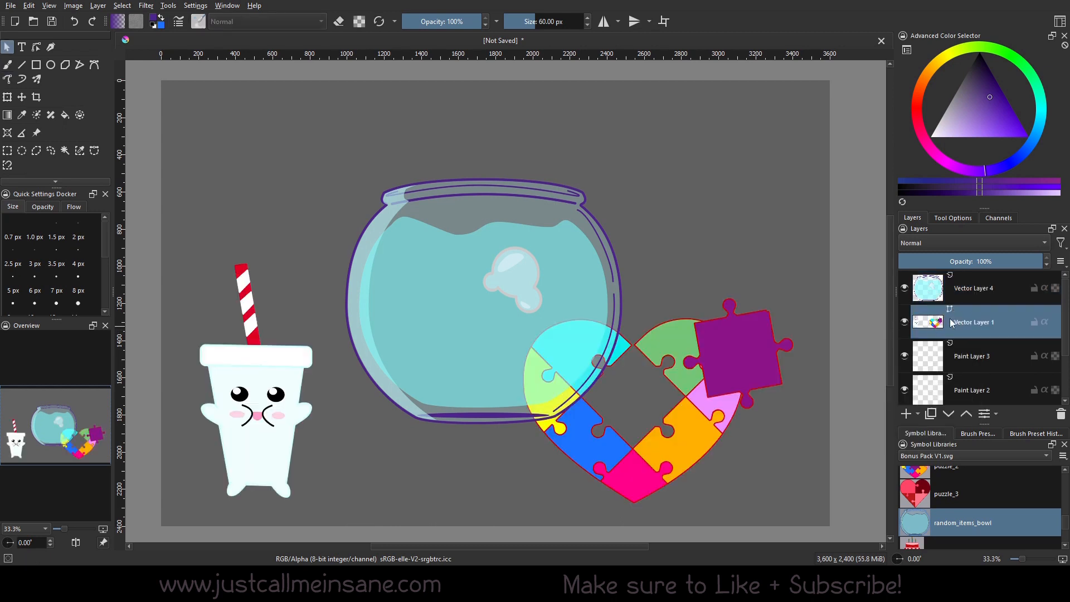
pyautogui.click(905, 321)
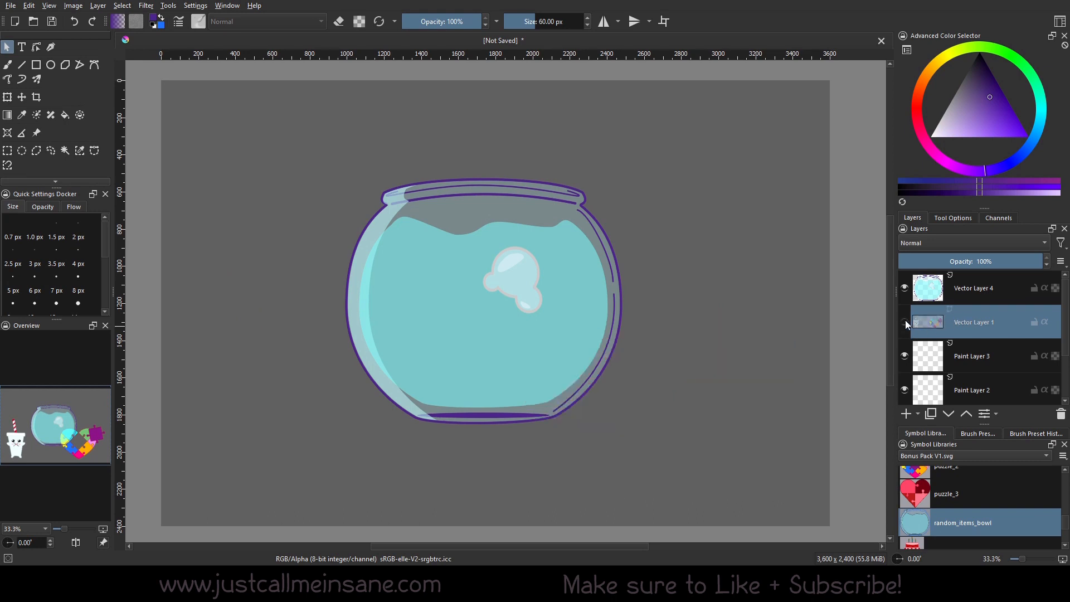
# Try brush strokes across the outline, rim and bubbles of the fishbowl on Vector Layer 4, and undo them.
pyautogui.click(962, 289)
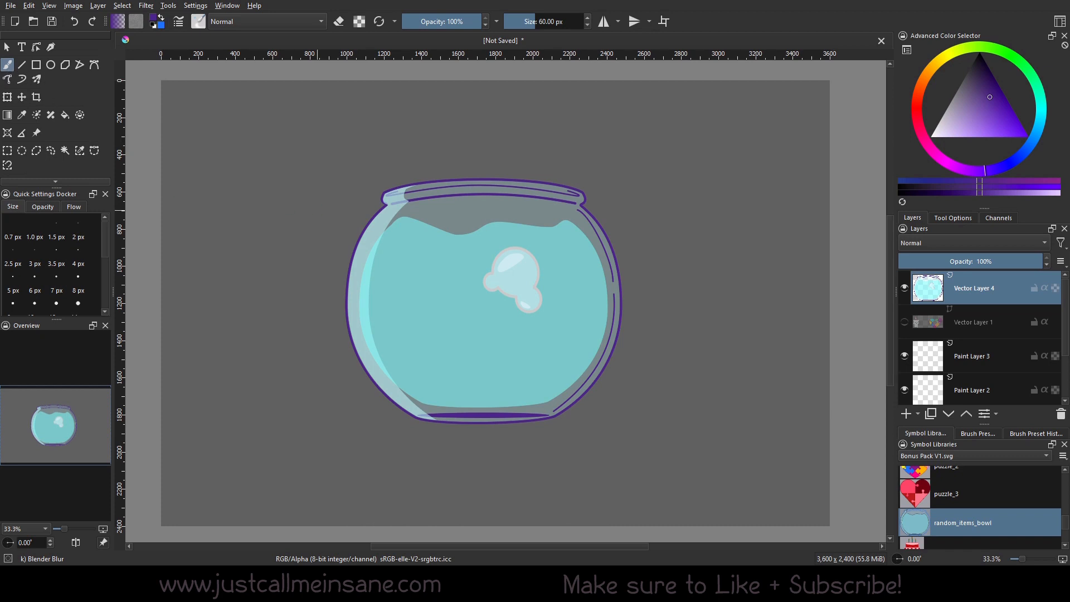
pyautogui.rightClick(316, 210)
pyautogui.click(264, 166)
pyautogui.moveTo(425, 304); pyautogui.dragTo(284, 308)
pyautogui.moveTo(391, 318); pyautogui.dragTo(335, 329)
pyautogui.moveTo(423, 385); pyautogui.dragTo(357, 371)
pyautogui.moveTo(585, 340); pyautogui.dragTo(622, 341)
pyautogui.moveTo(580, 251); pyautogui.dragTo(618, 251)
pyautogui.moveTo(413, 220); pyautogui.dragTo(368, 225)
pyautogui.moveTo(585, 199); pyautogui.dragTo(379, 204)
pyautogui.moveTo(479, 273); pyautogui.dragTo(558, 276)
pyautogui.hotkey('ctrl', 'z')
# Show Vector Layer 1 again beneath the fishbowl.
pyautogui.click(903, 323)
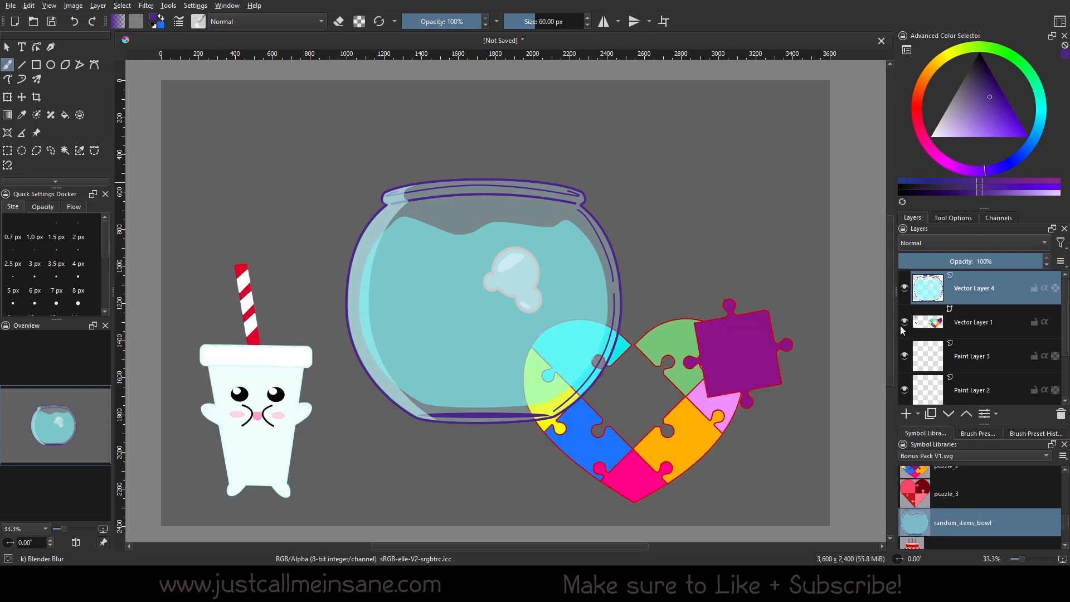